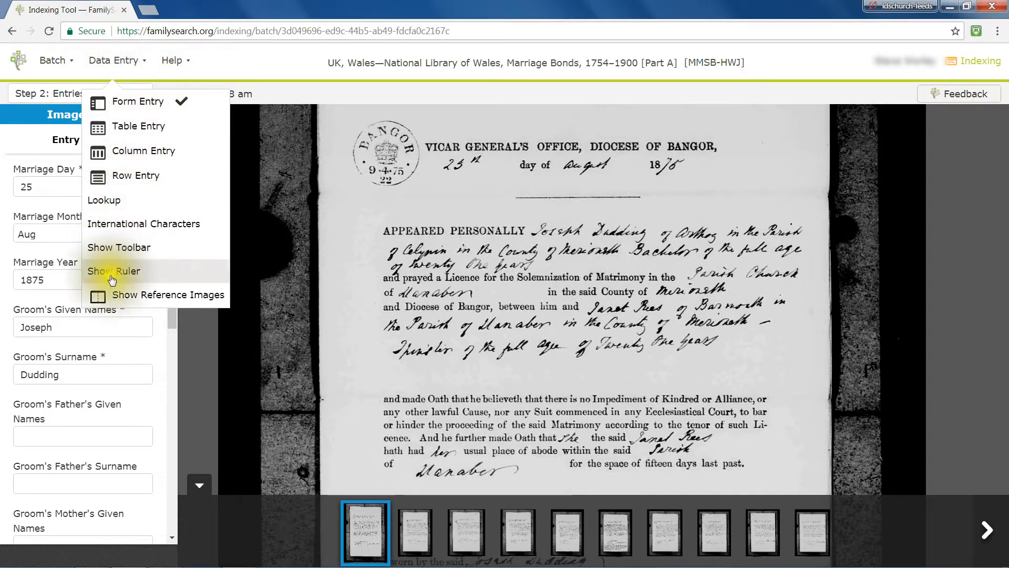
# - Show the reference images beside the marriage bond image, and hide them again
pyautogui.click(112, 296)
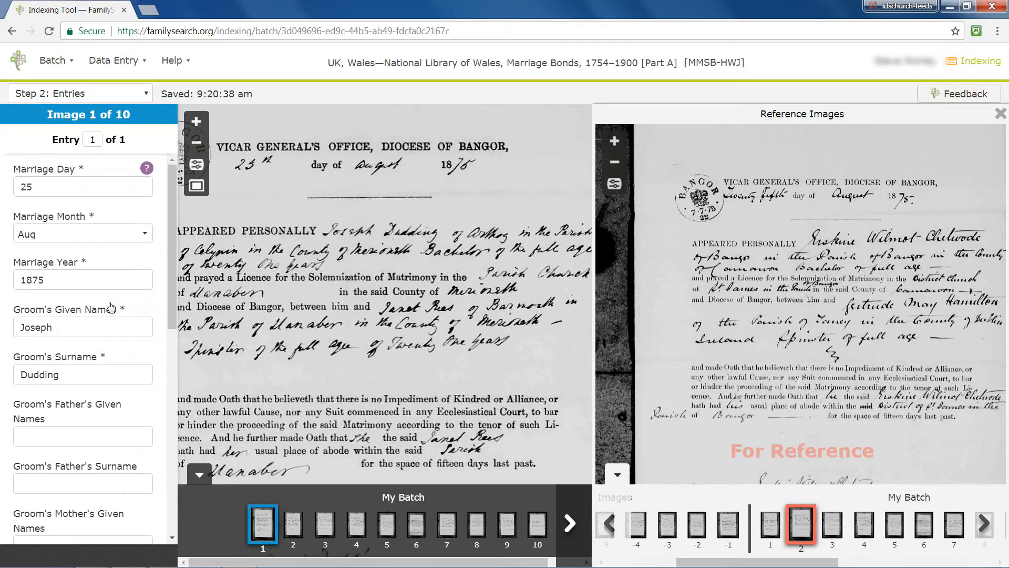
pyautogui.click(197, 187)
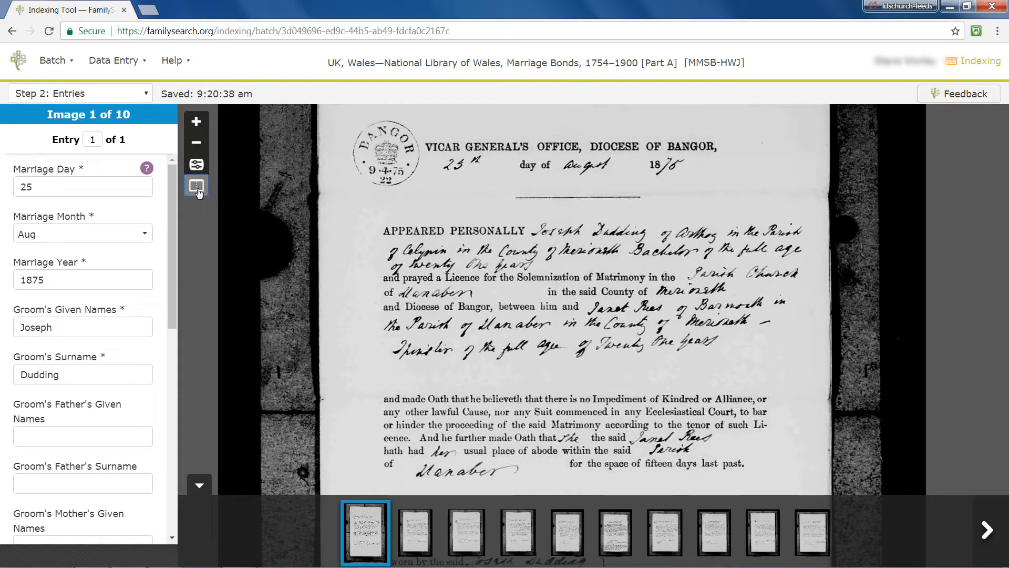
# - Switch the marriage bonds batch to the Table Entry layout, and return it to Form Entry
pyautogui.click(126, 65)
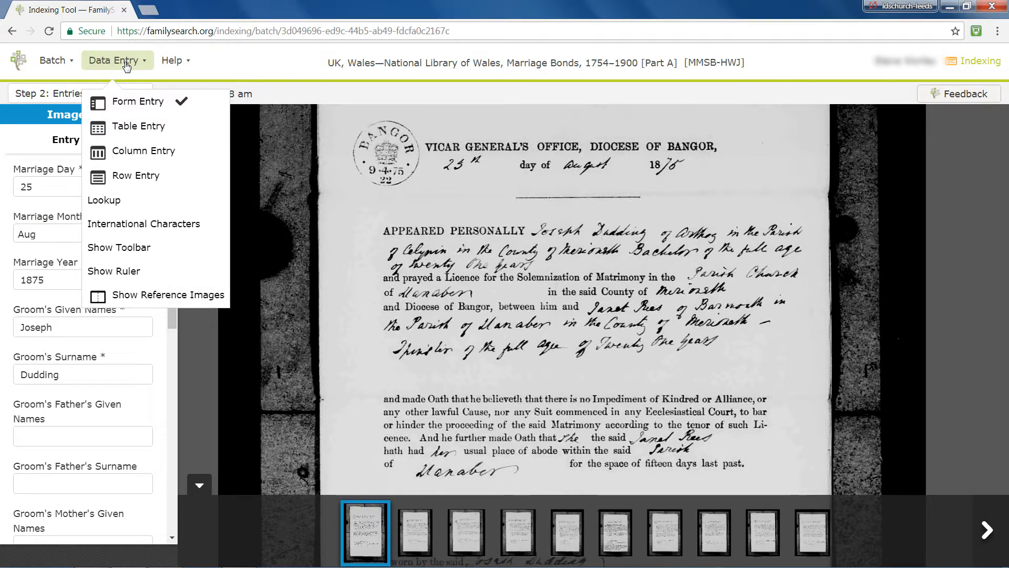
pyautogui.click(133, 128)
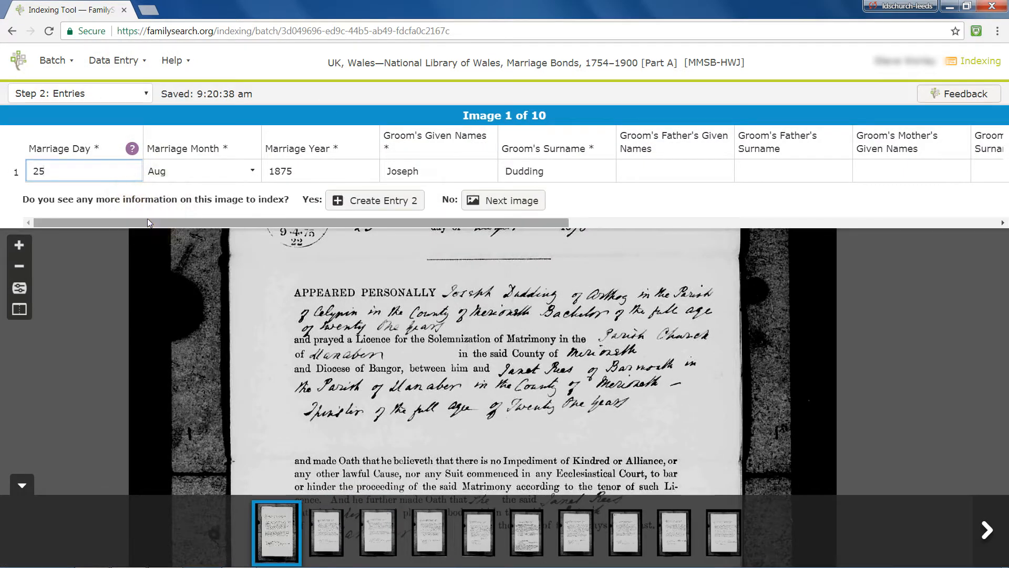
pyautogui.moveTo(148, 220); pyautogui.dragTo(112, 223)
pyautogui.click(93, 67)
pyautogui.click(108, 102)
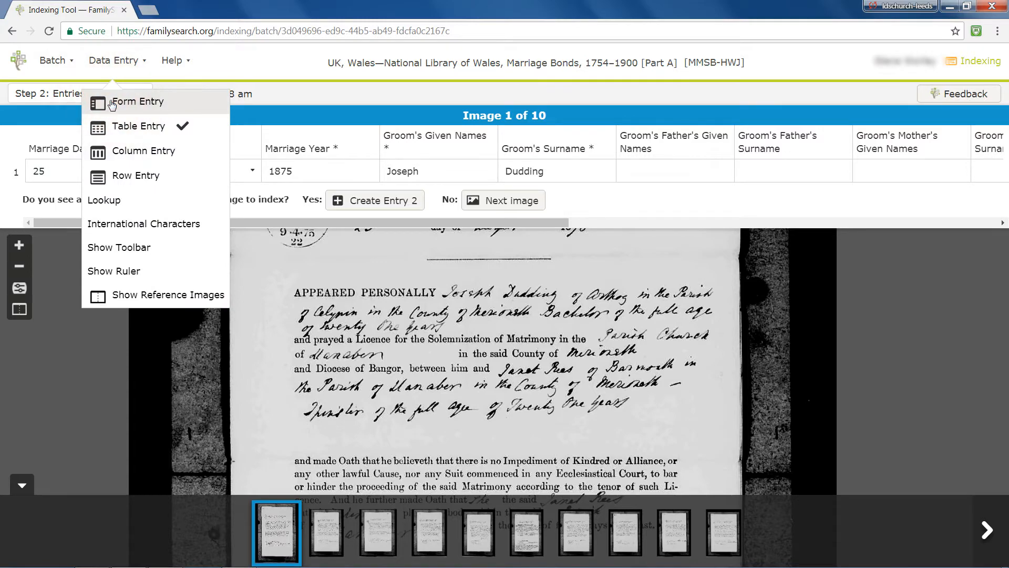
pyautogui.moveTo(173, 180)
pyautogui.mouseDown()
pyautogui.moveTo(169, 249)
pyautogui.moveTo(176, 169)
pyautogui.mouseUp()
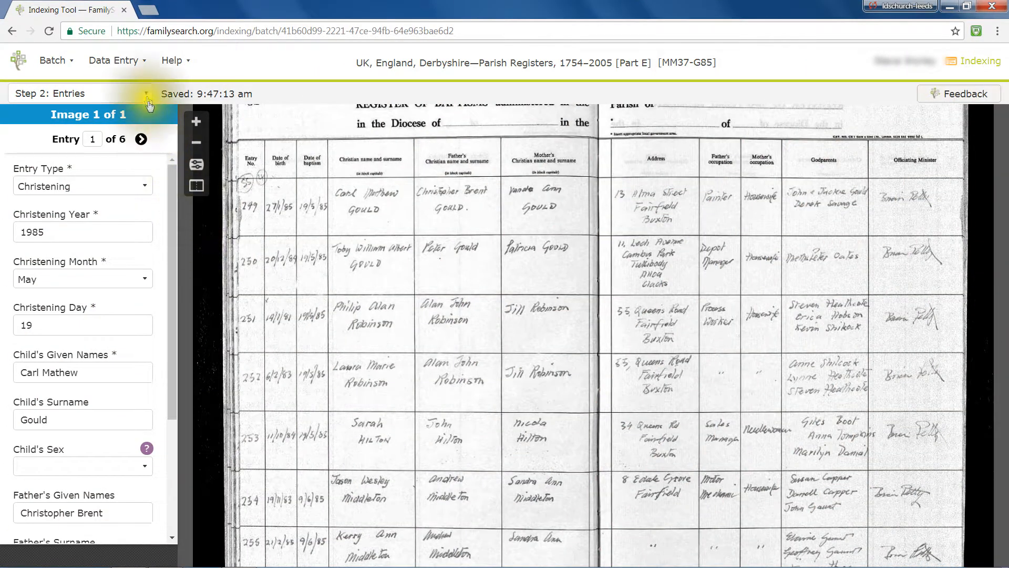
# - Check the data entry layouts available for the Derbyshire parish registers batch, keeping Form Entry
pyautogui.click(132, 71)
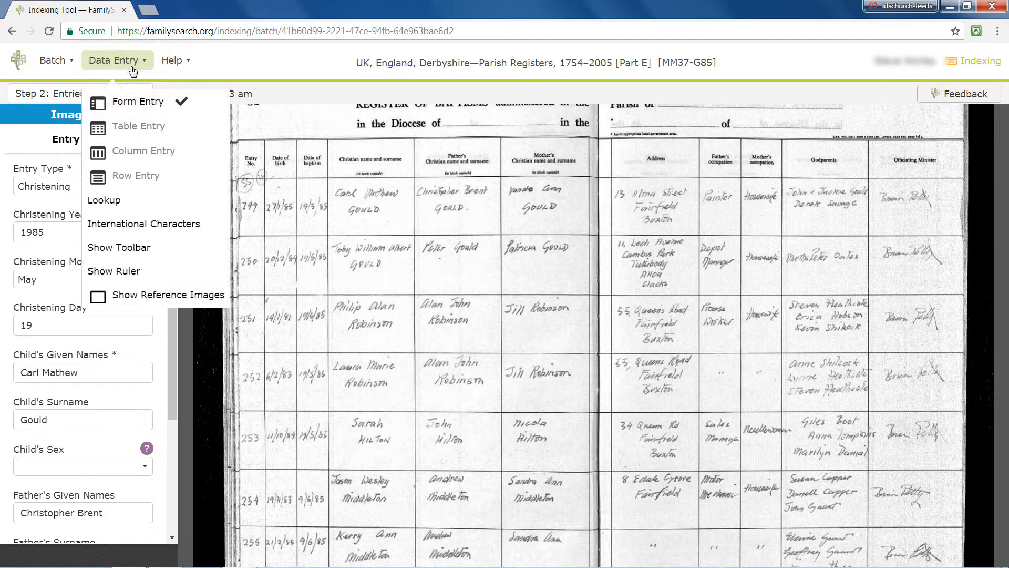
pyautogui.click(119, 107)
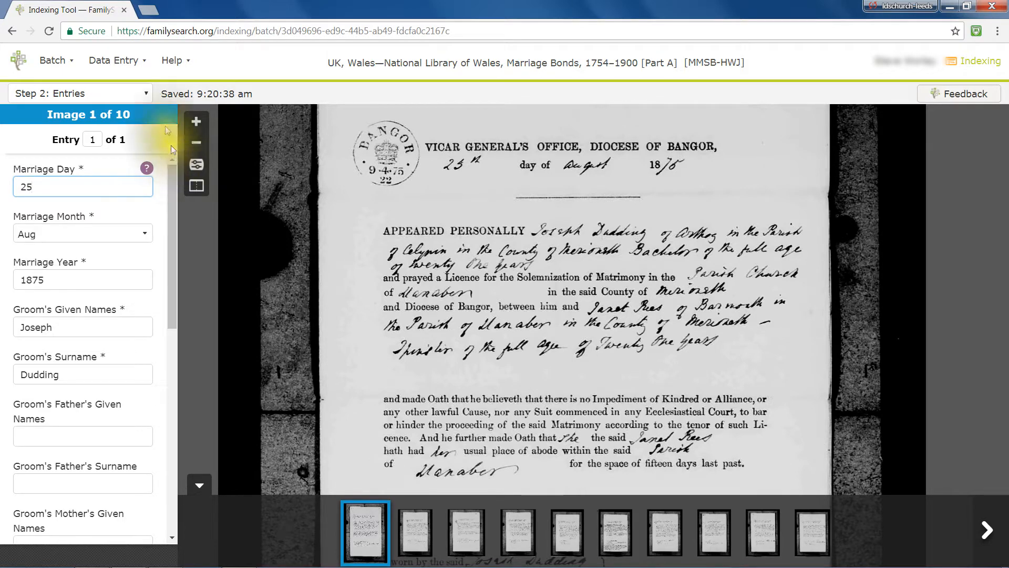
# - Show the toolbar above the marriage bonds batch
pyautogui.click(133, 66)
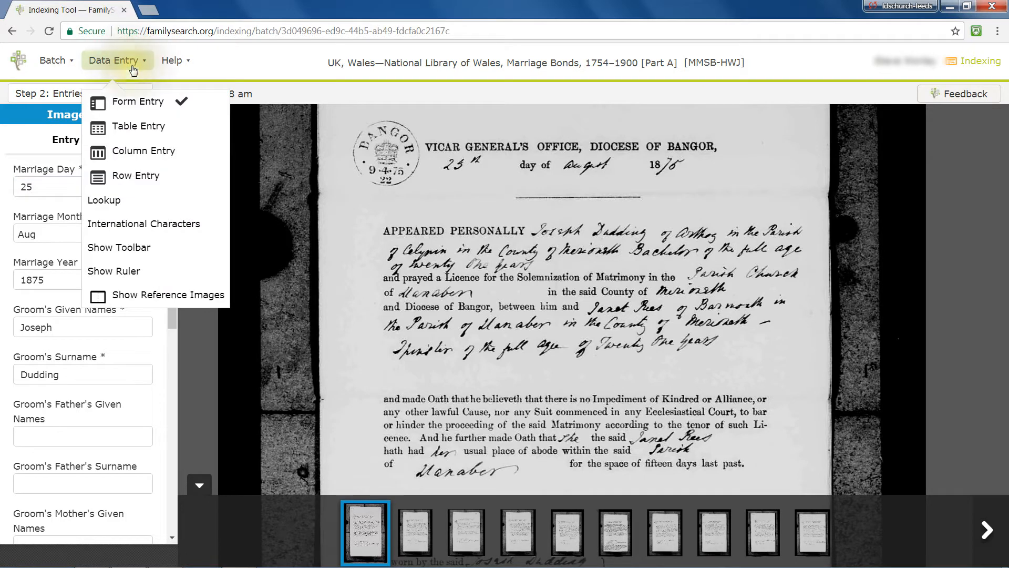
pyautogui.click(118, 248)
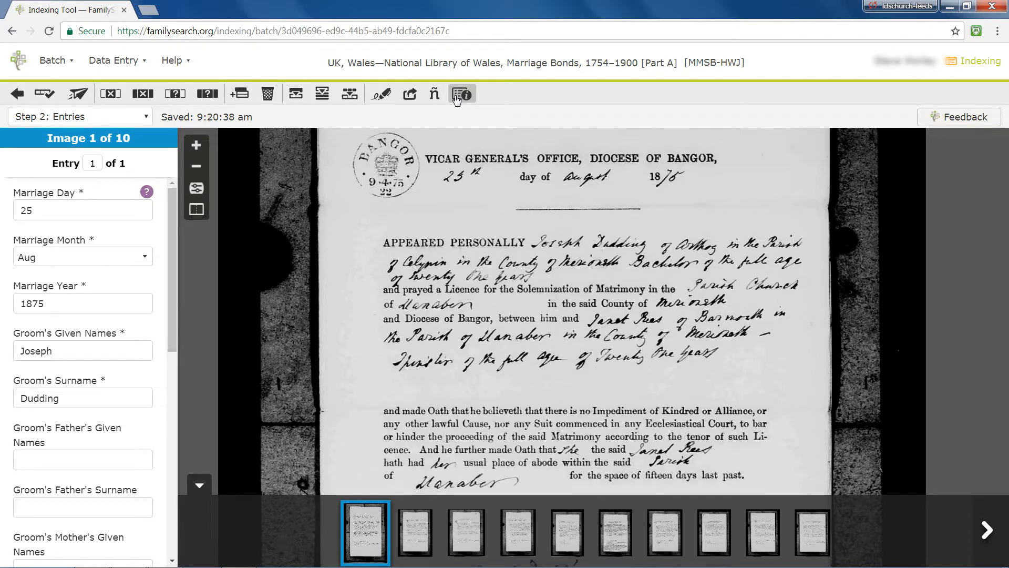
# - Open the Keyboard Shortcuts help guide, read through its tables, and close it
pyautogui.click(186, 63)
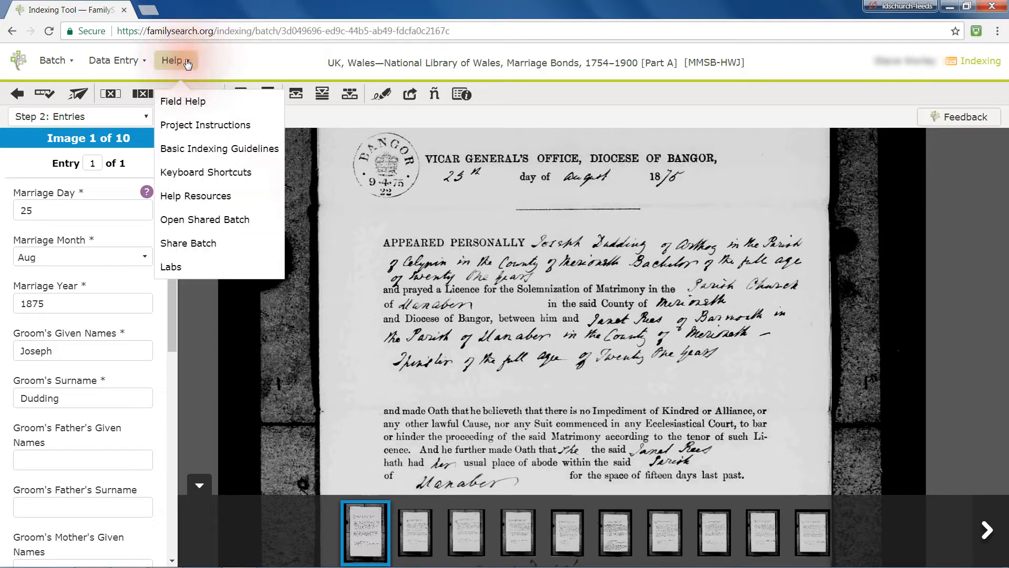
pyautogui.click(184, 172)
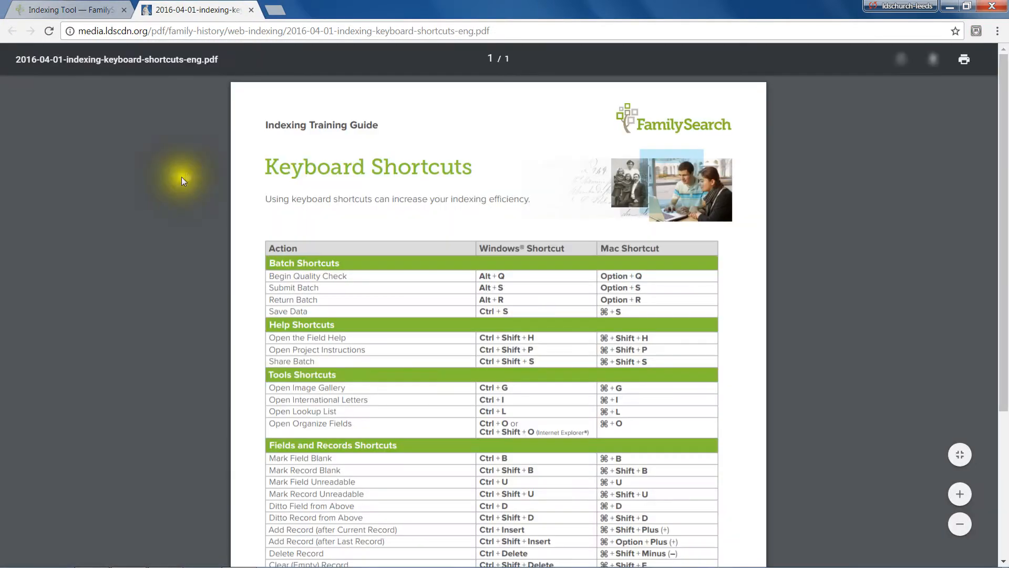
pyautogui.scroll(-5, 181, 184)
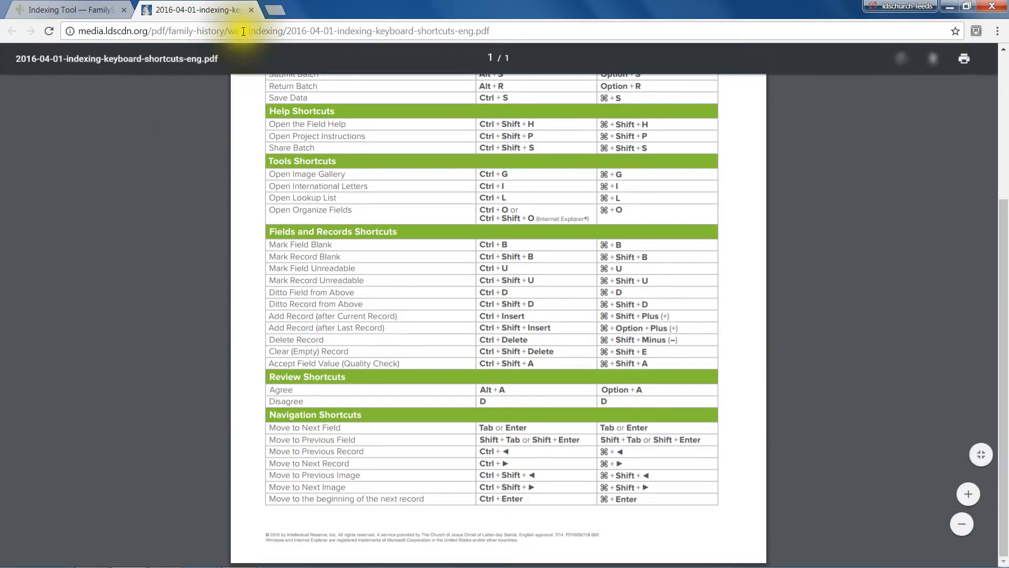
pyautogui.click(251, 10)
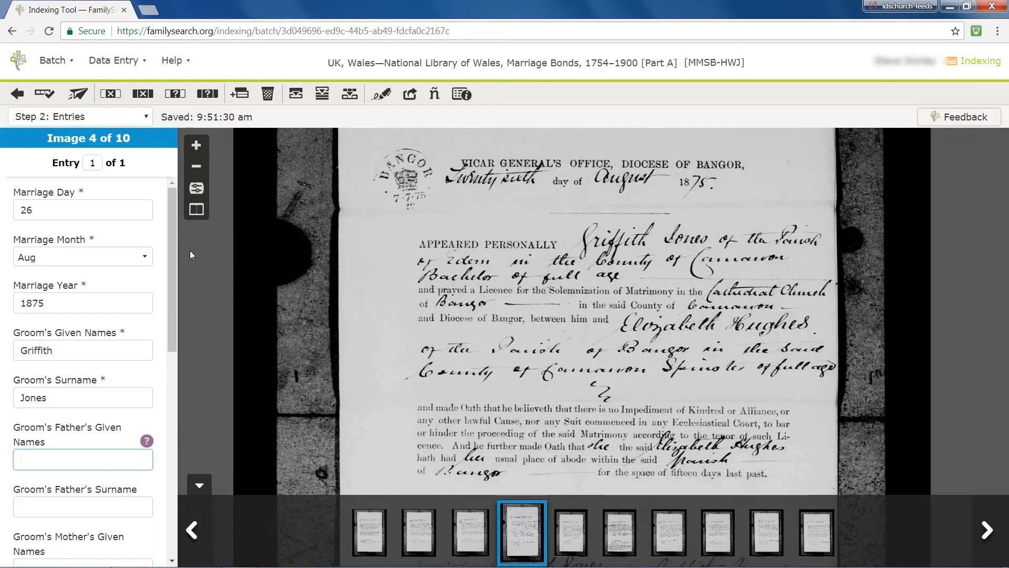
# - Switch the batch to Step 1: Images, and return it to Step 2: Entries
pyautogui.click(146, 116)
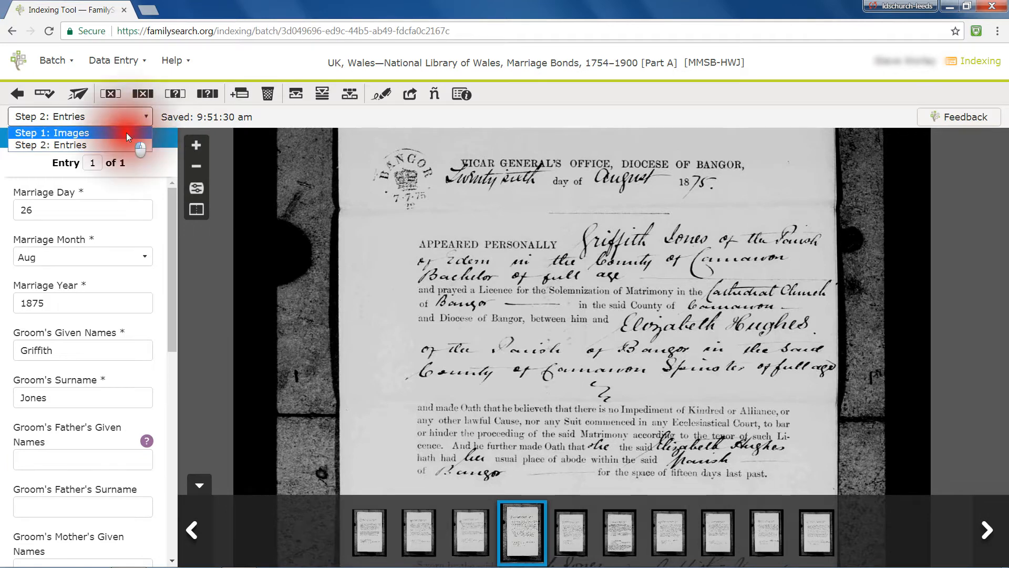
pyautogui.click(126, 133)
pyautogui.click(142, 116)
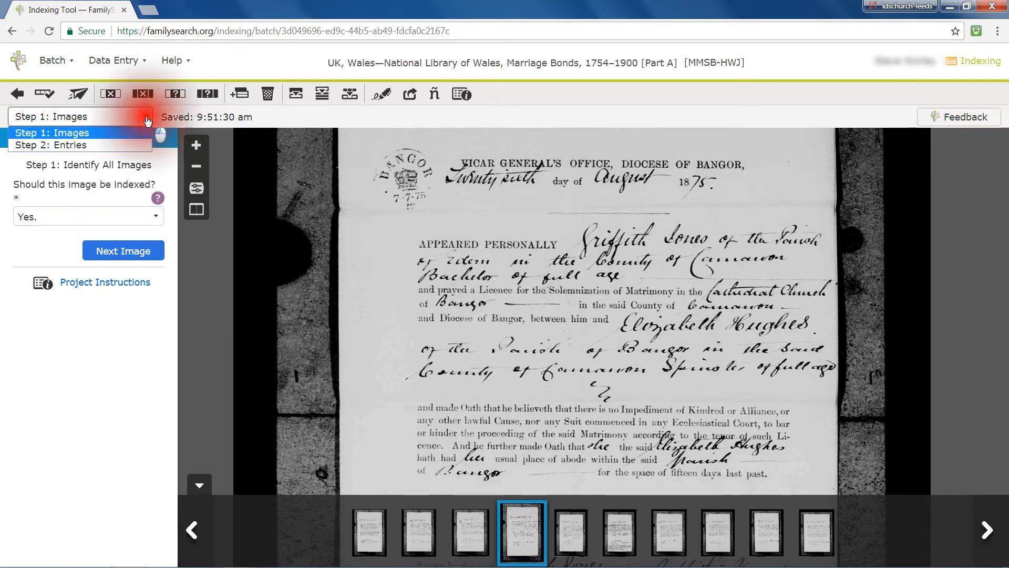
pyautogui.click(142, 147)
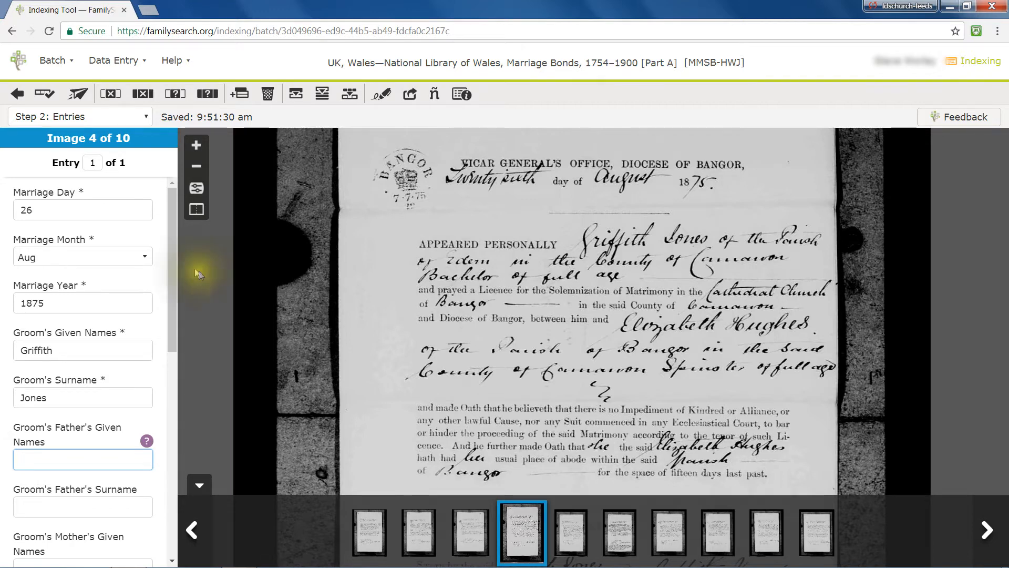
# - Browse the marriage bonds batch by opening image 5 and the image after it
pyautogui.click(572, 532)
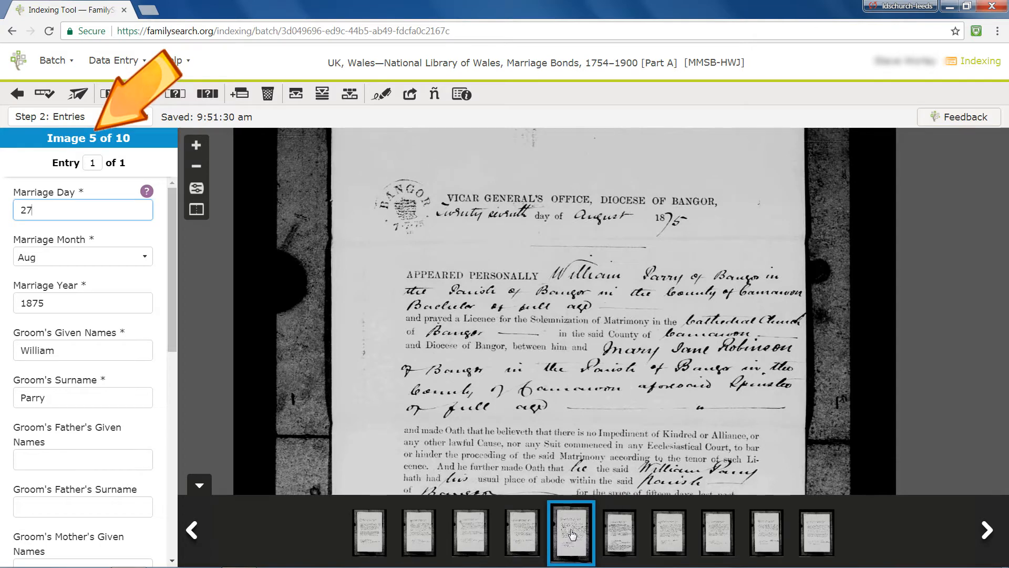
pyautogui.click(617, 532)
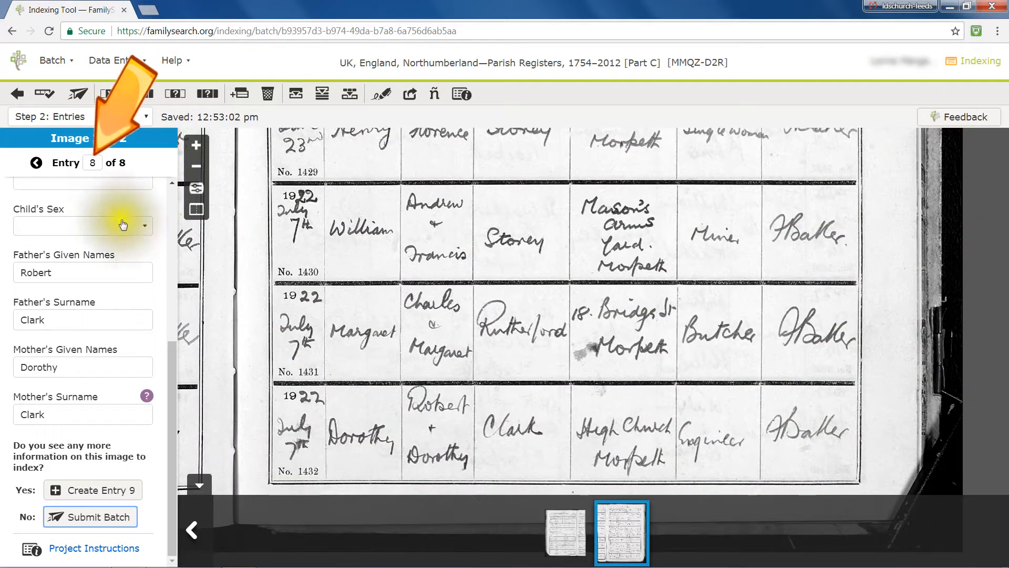
# - Step back from entry 8 to entry 5 in the Northumberland batch, and move forward one entry
pyautogui.click(37, 163)
pyautogui.click(36, 163)
pyautogui.click(37, 164)
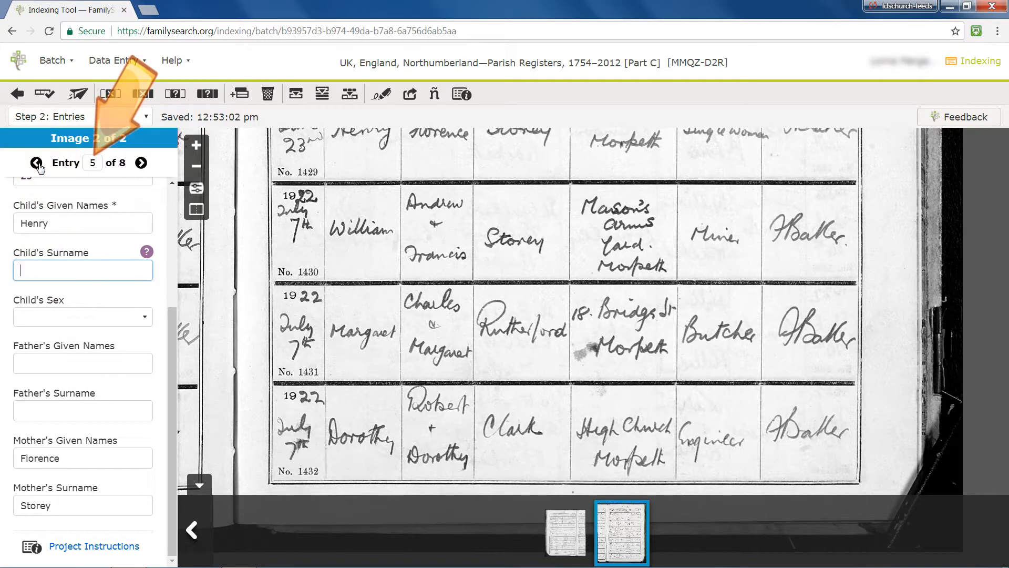
pyautogui.click(140, 163)
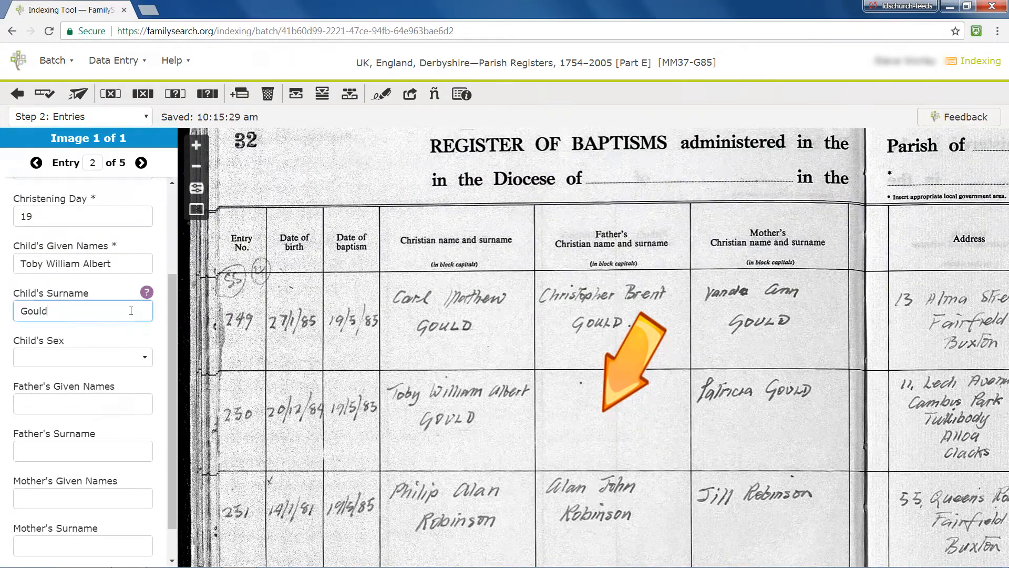
# - In entry 2, mark the father's given names and surname as blank, and fill in the mother's given names
pyautogui.press('Tab')
pyautogui.press('Tab')
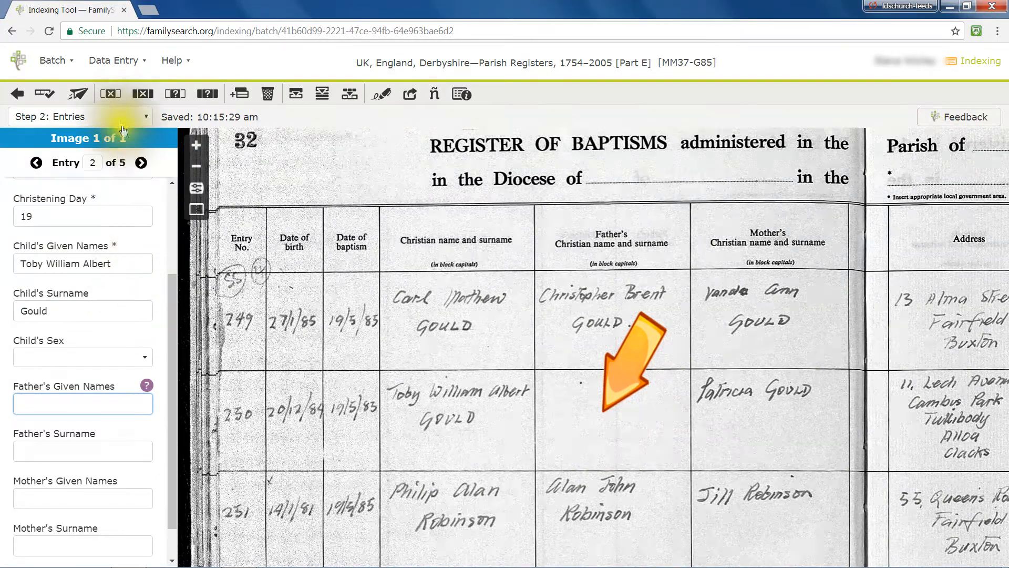
pyautogui.click(111, 94)
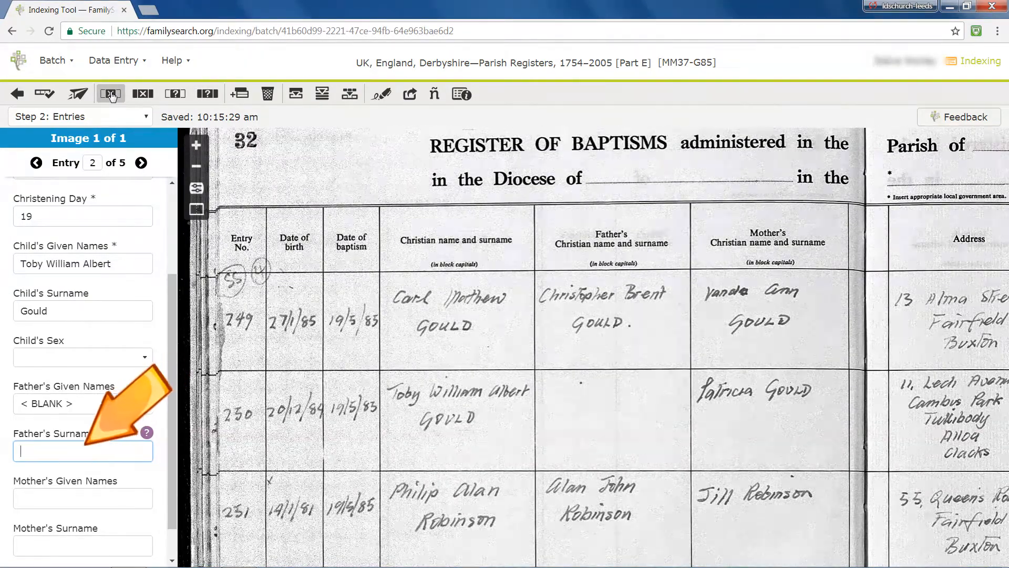
pyautogui.click(111, 95)
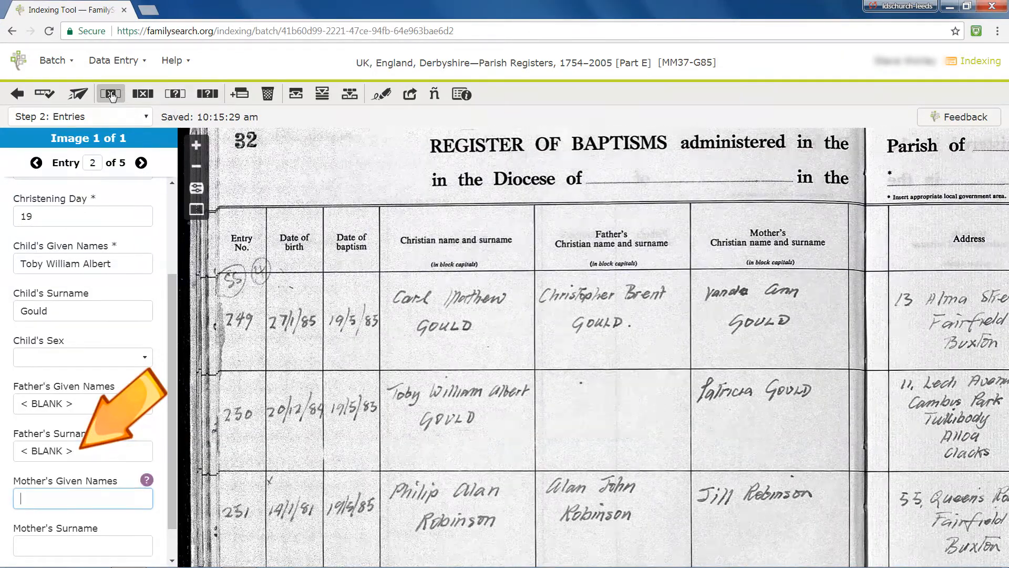
pyautogui.write('Patricia')
pyautogui.press('Tab')
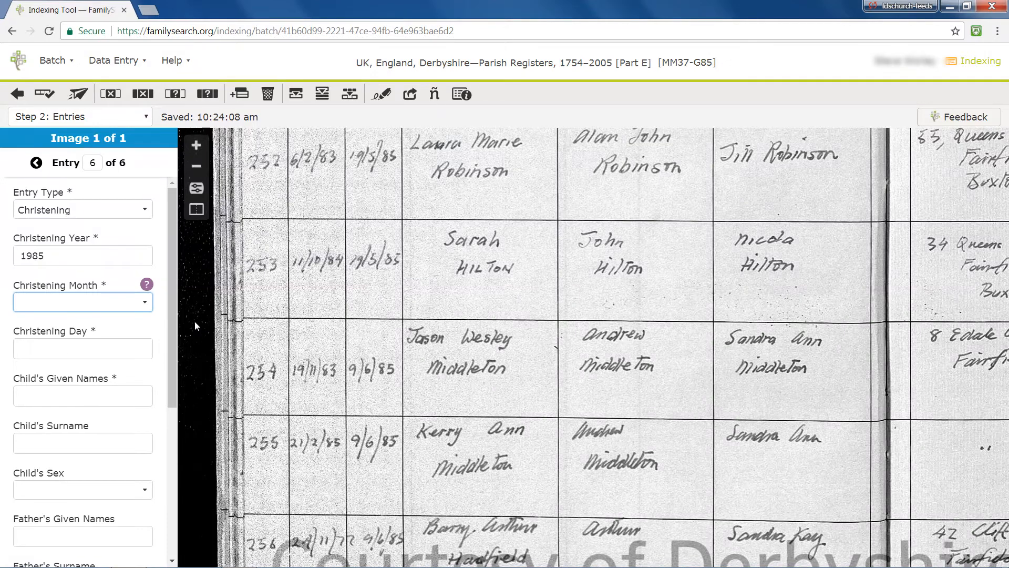
# - Set the Christening Month of entry 6 to Jun
pyautogui.press('Down')
pyautogui.press('Down')
pyautogui.press('Down')
pyautogui.press('Down')
pyautogui.press('Down')
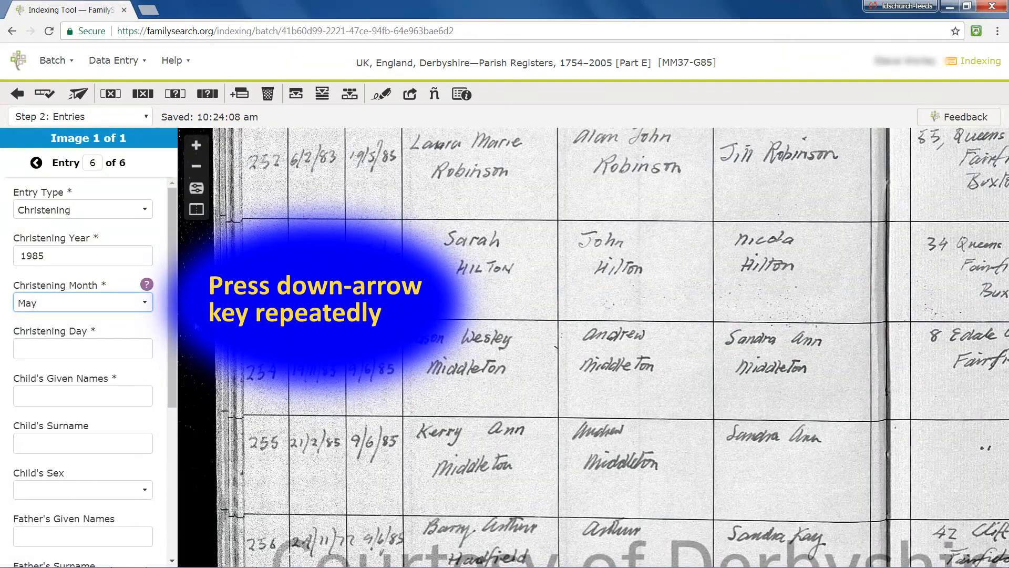
pyautogui.press('Down')
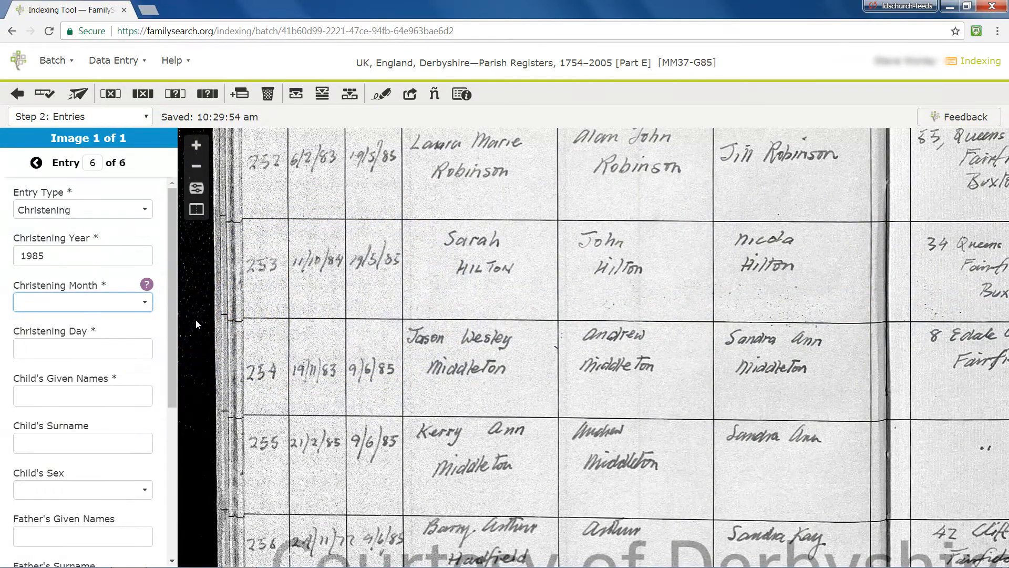
pyautogui.press('j')
pyautogui.press('j')
pyautogui.press('j')
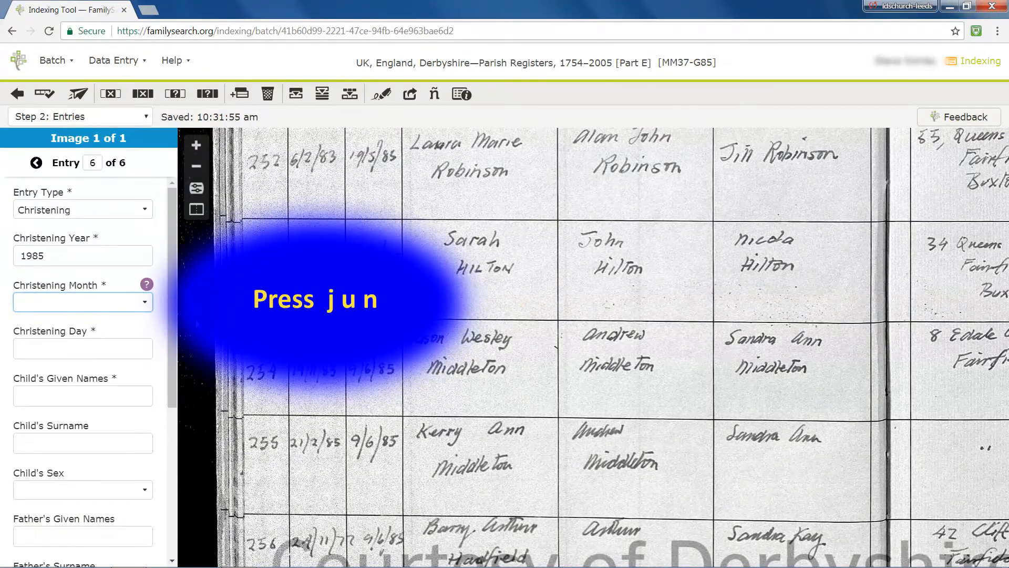
pyautogui.write('jun')
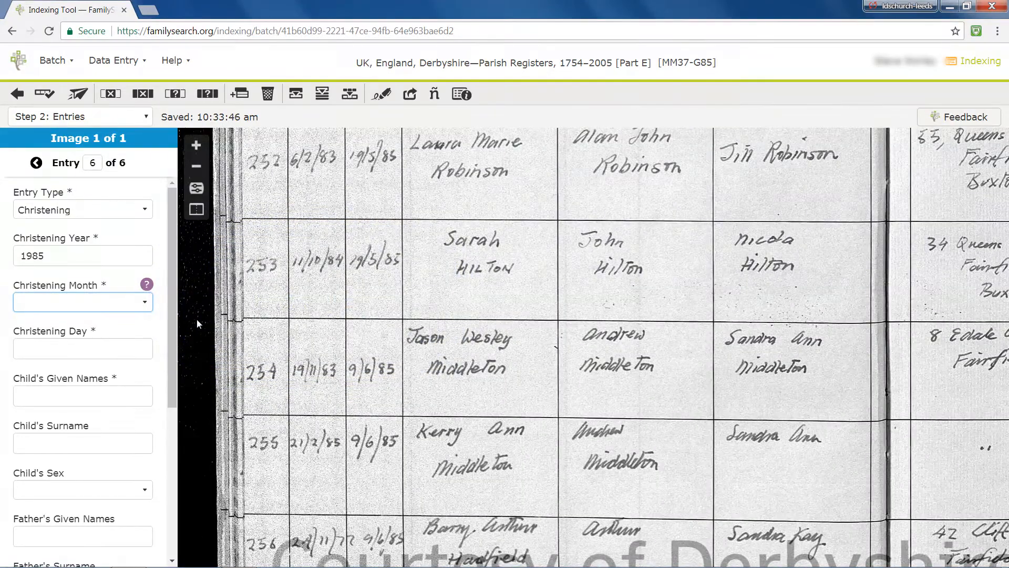
pyautogui.click(145, 305)
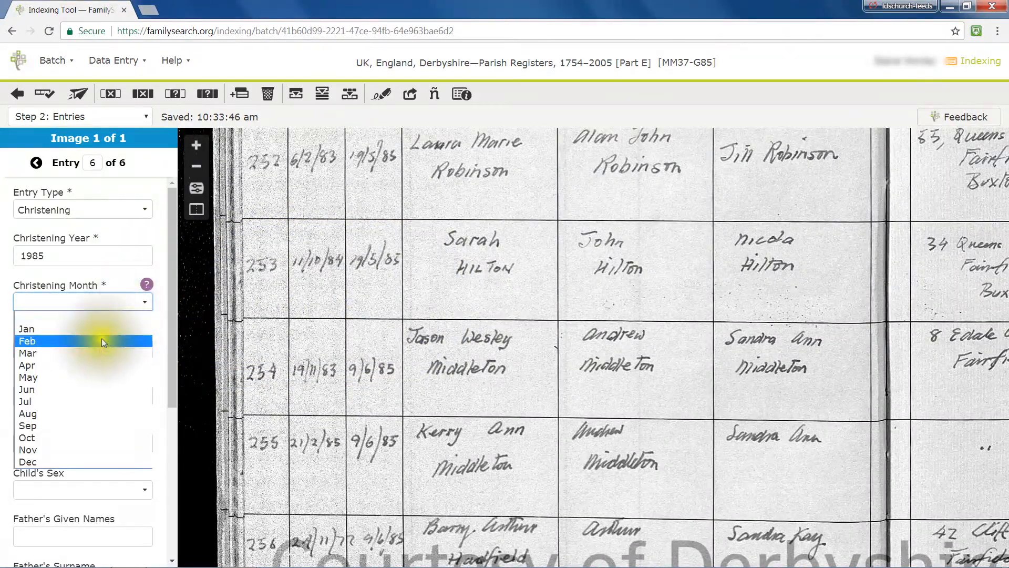
pyautogui.click(38, 390)
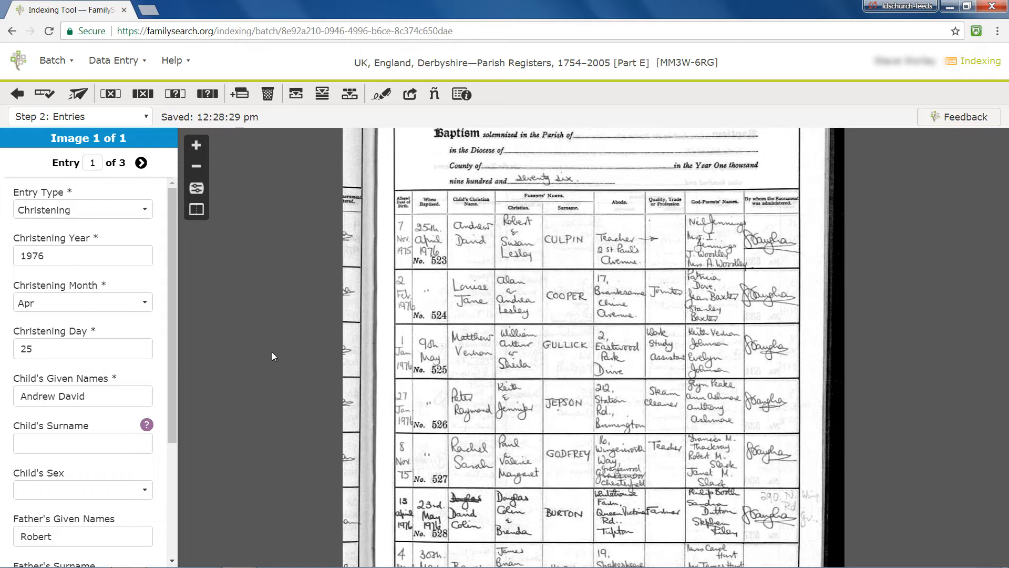
# - Show the ruler on the baptism image, and for entry 2 move it down to just below record No. 524
pyautogui.click(130, 62)
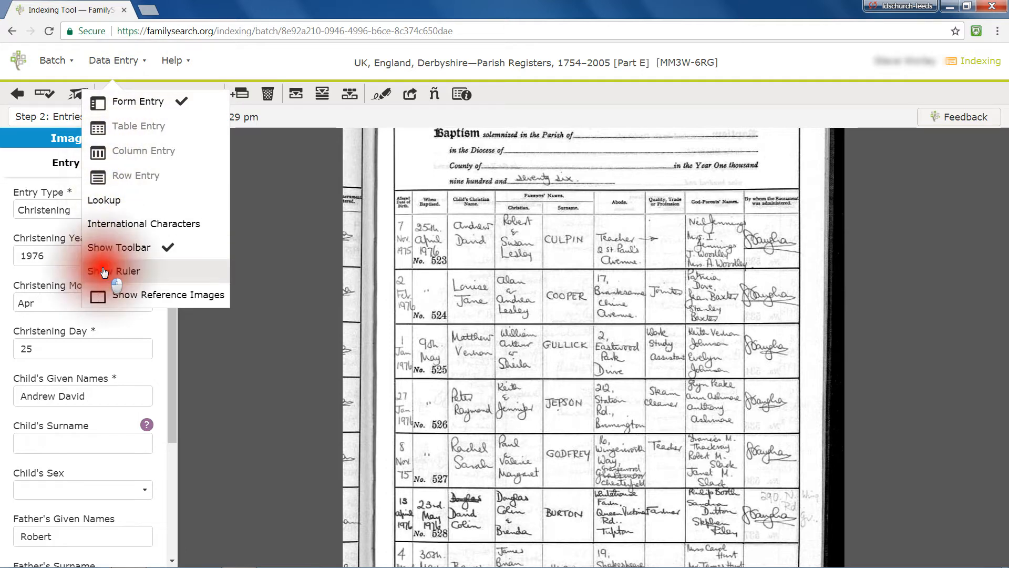
pyautogui.click(104, 270)
pyautogui.click(141, 162)
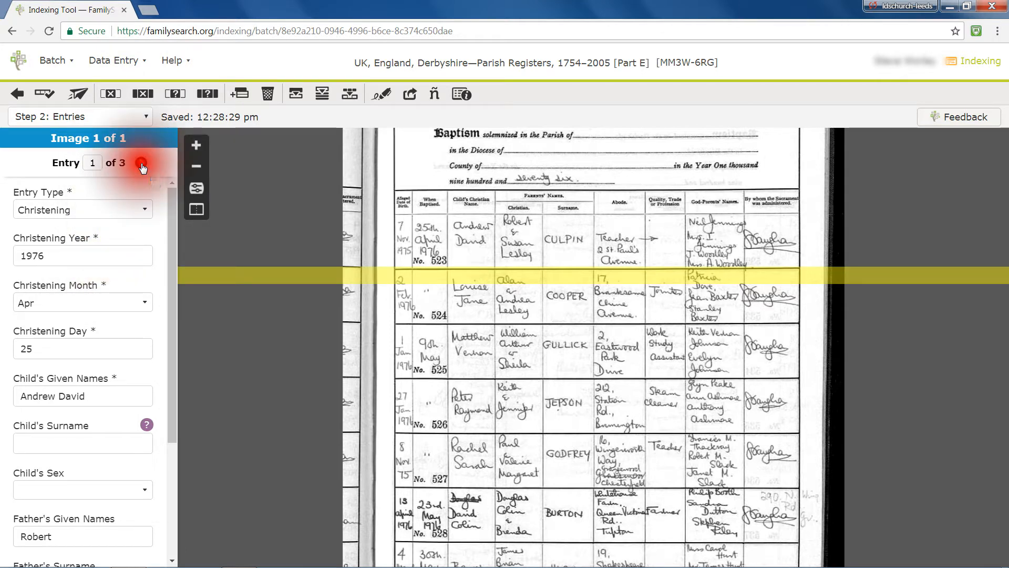
pyautogui.moveTo(226, 275); pyautogui.dragTo(227, 330)
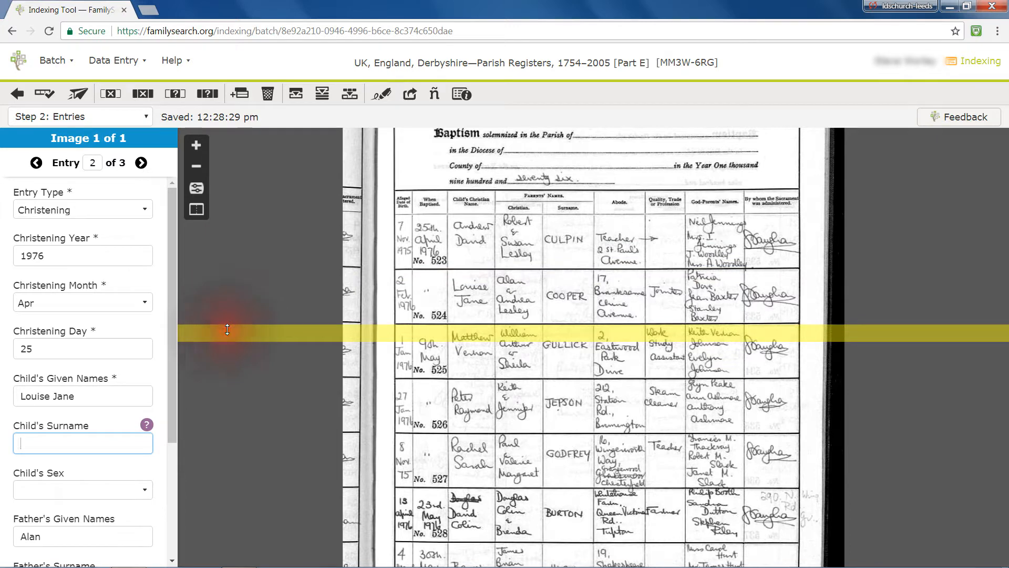
# - Advance to entry 3 and move the ruler down to just below record No. 525
pyautogui.click(141, 163)
pyautogui.moveTo(225, 332); pyautogui.dragTo(228, 381)
pyautogui.moveTo(524, 279); pyautogui.dragTo(494, 314)
pyautogui.doubleClick(590, 328)
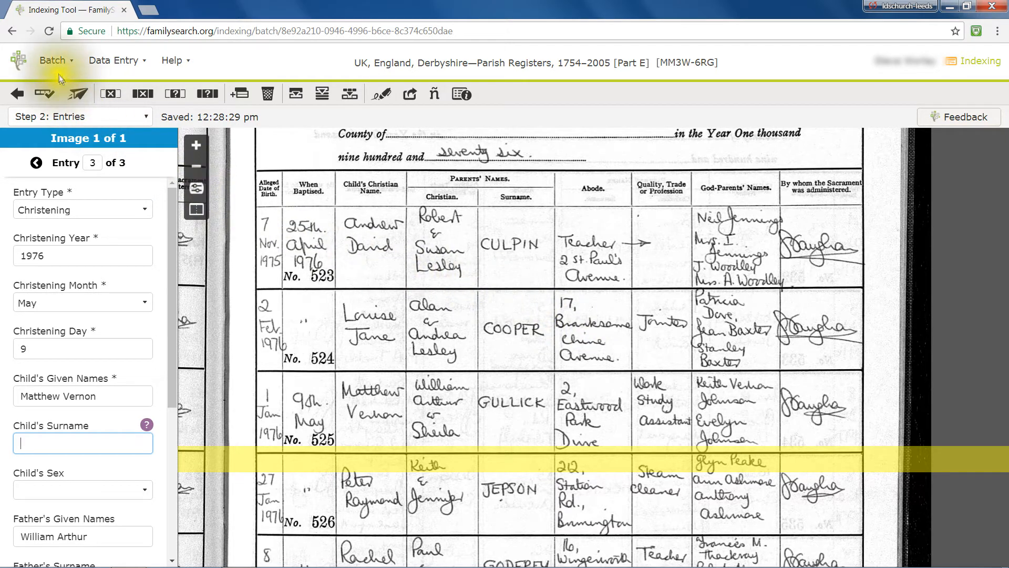
# - Change the ruler color to purple, reduce its transparency slightly and apply the settings
pyautogui.click(56, 63)
pyautogui.click(56, 198)
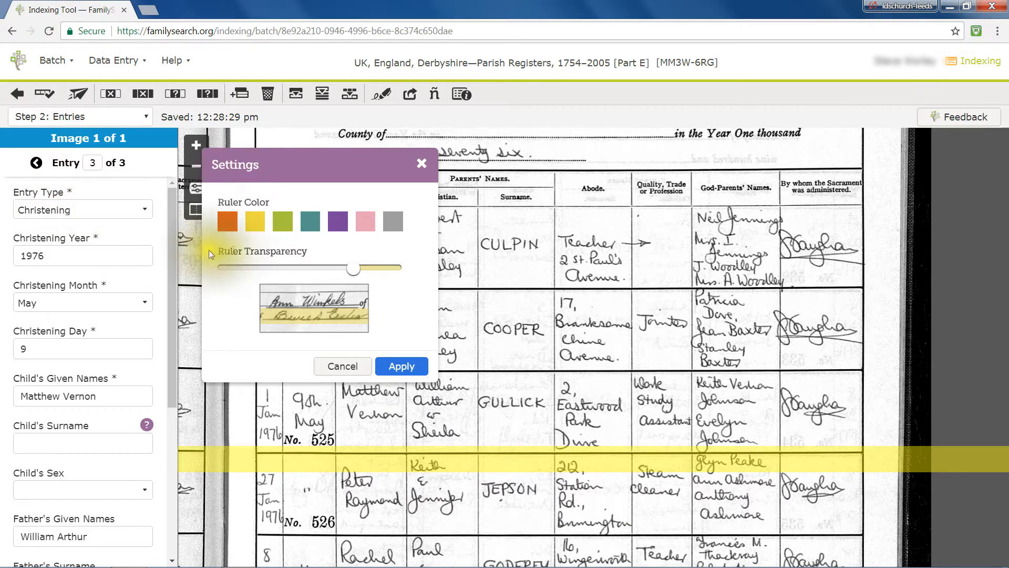
pyautogui.click(338, 221)
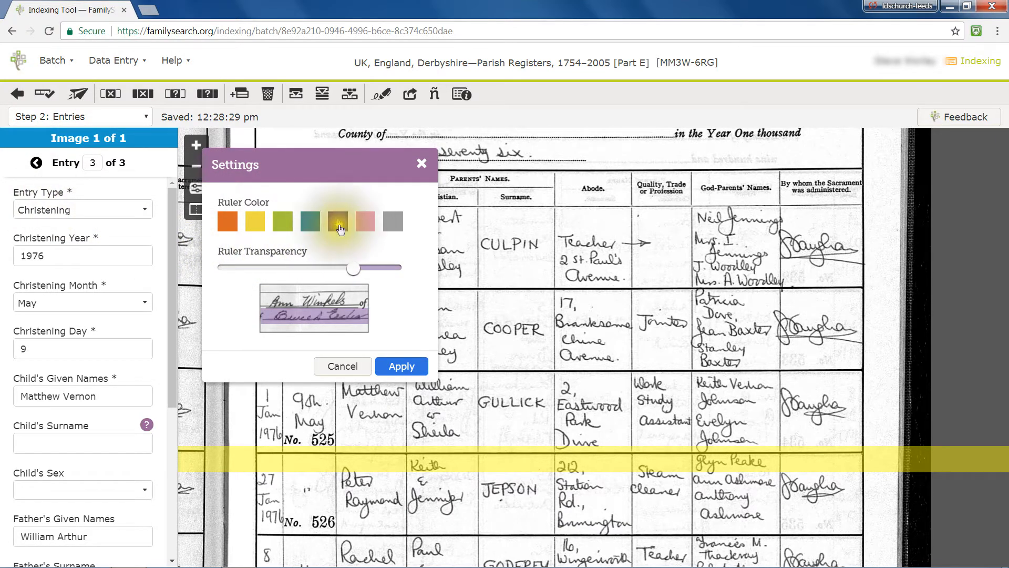
pyautogui.moveTo(353, 267); pyautogui.dragTo(325, 267)
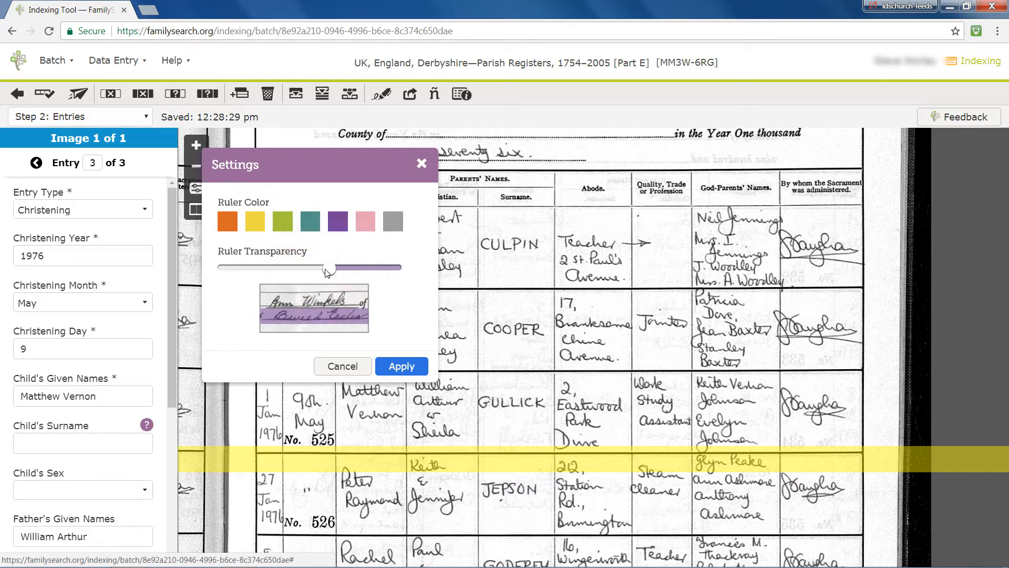
pyautogui.click(402, 365)
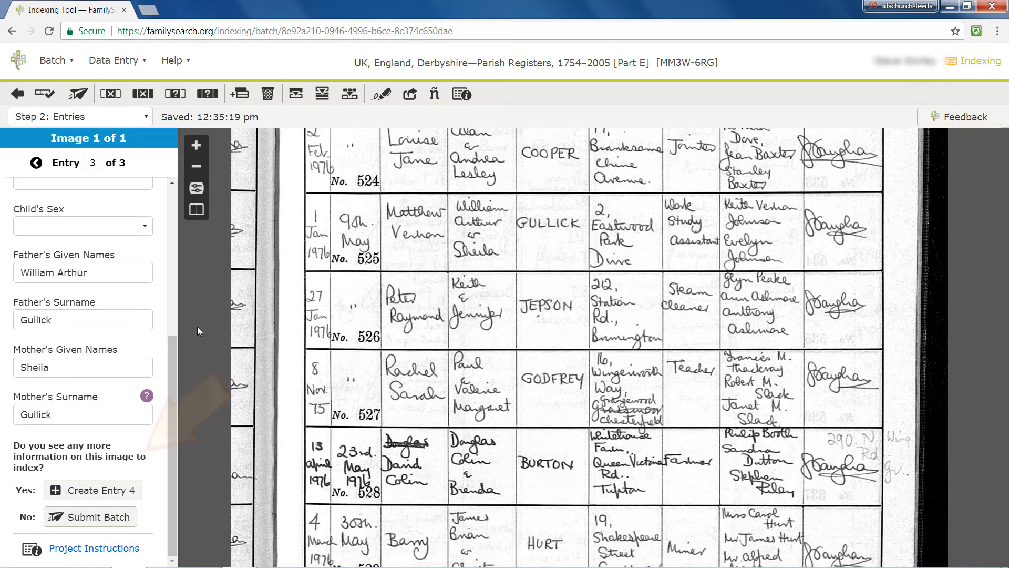
# - Add 9 new entries to the batch after the last entry
pyautogui.click(240, 94)
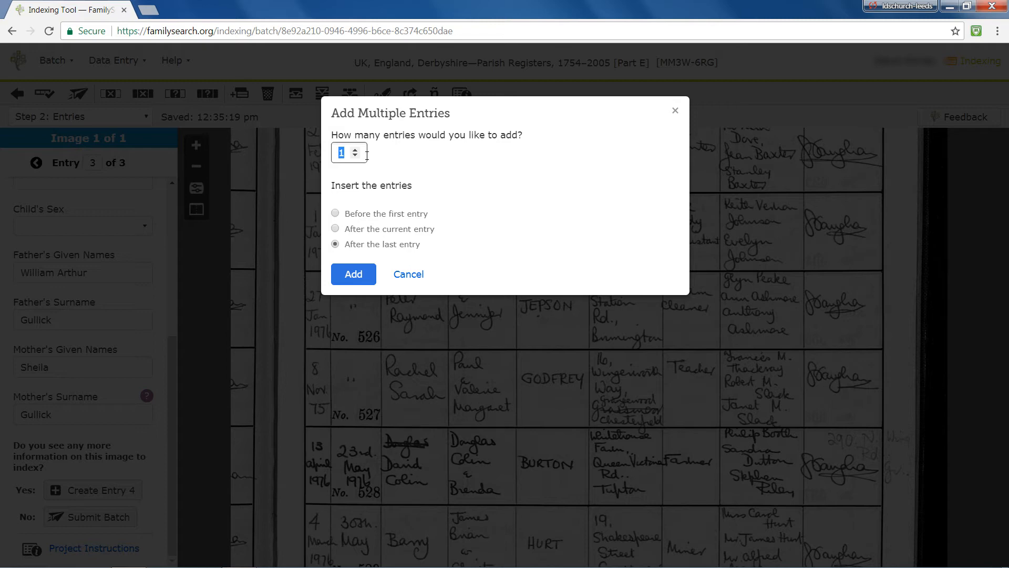
pyautogui.write('9')
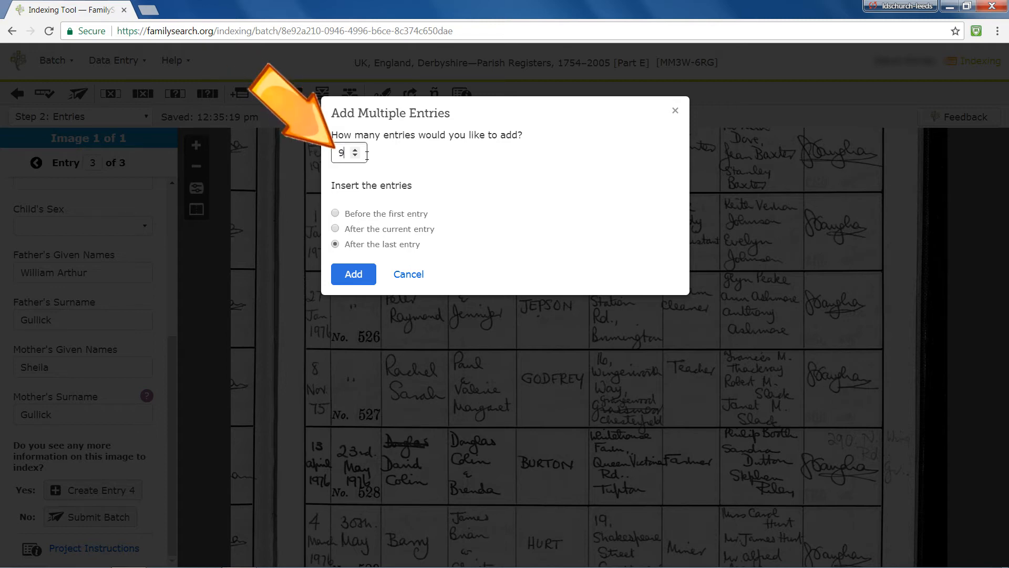
pyautogui.click(346, 275)
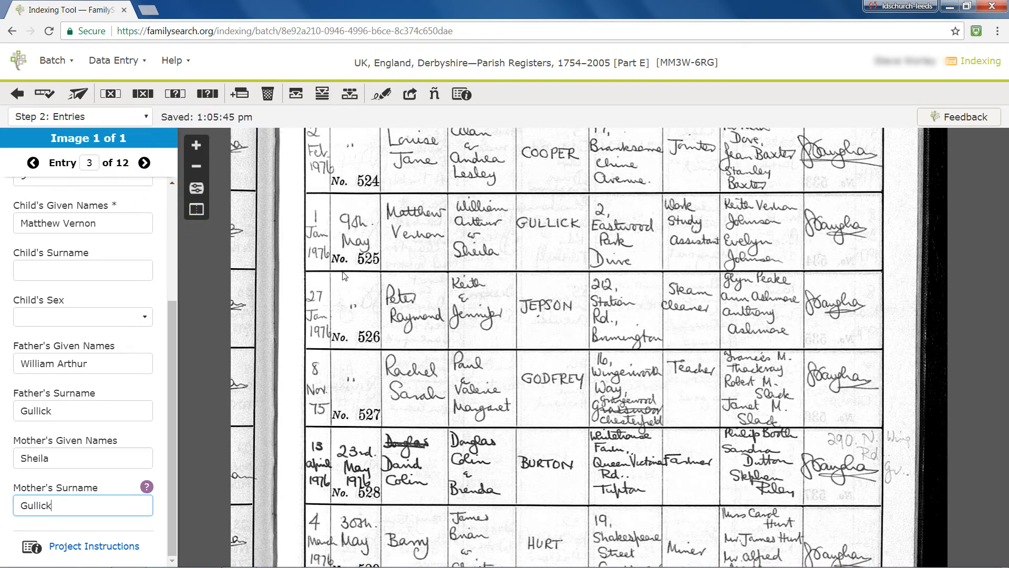
# - Advance to entry 4 and record it as a Christening with year 1976, month May and day 9
pyautogui.press('Tab')
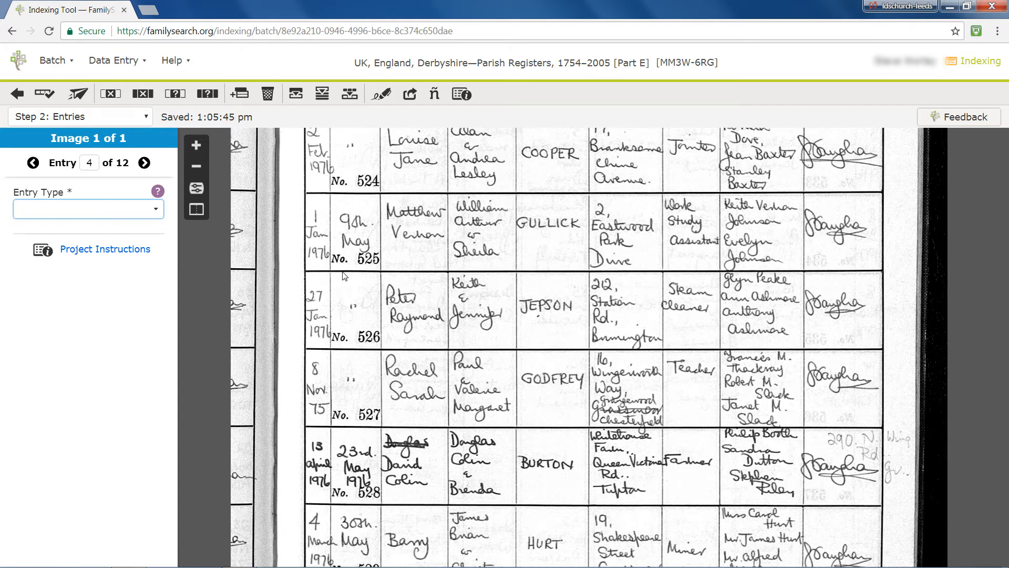
pyautogui.write('c')
pyautogui.press('Tab')
pyautogui.write('1976')
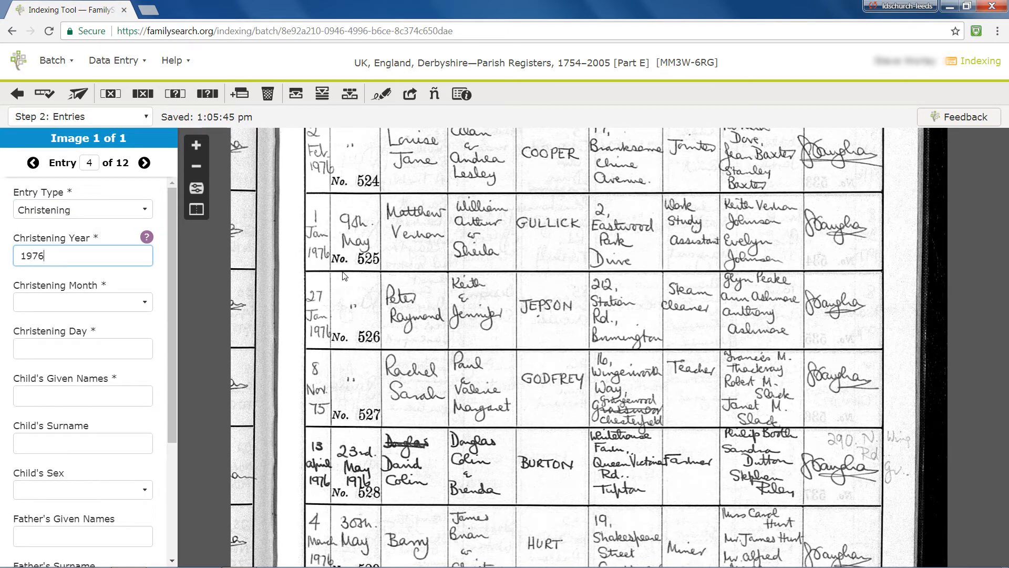
pyautogui.press('Tab')
pyautogui.write('May')
pyautogui.press('Tab')
pyautogui.write('9')
pyautogui.press('Tab')
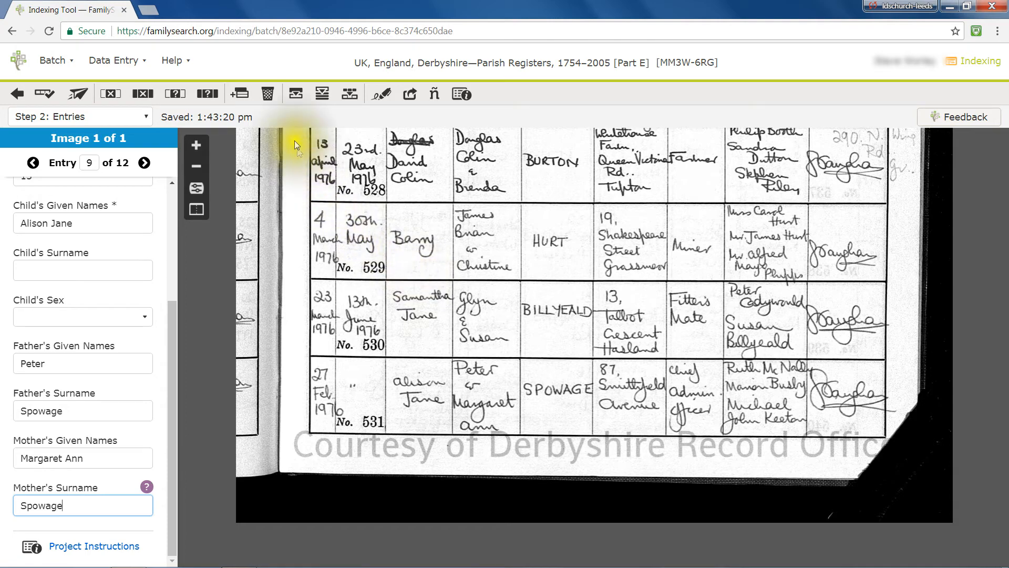
# - Delete all blank entries from the batch
pyautogui.click(268, 93)
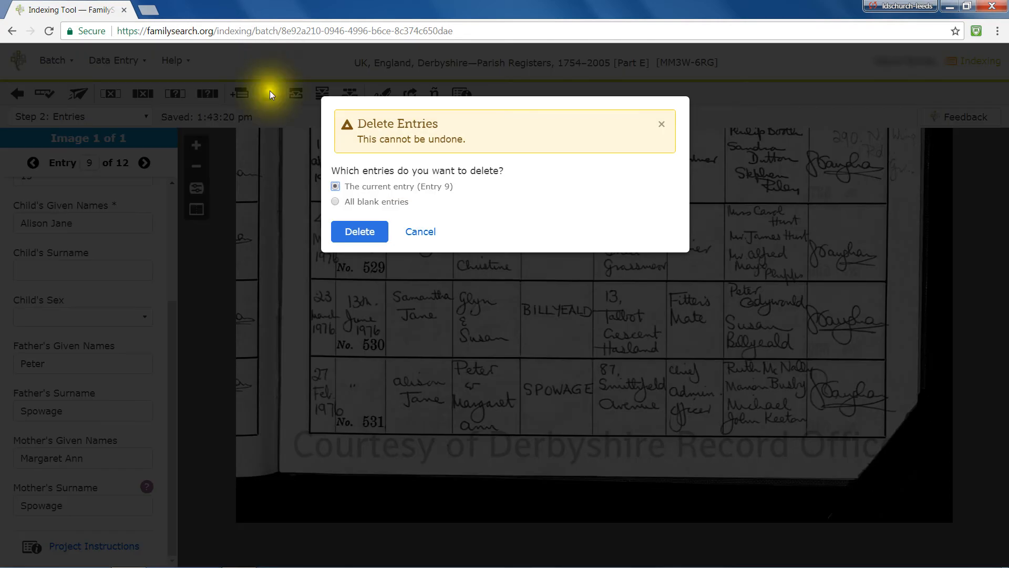
pyautogui.click(347, 204)
pyautogui.click(351, 232)
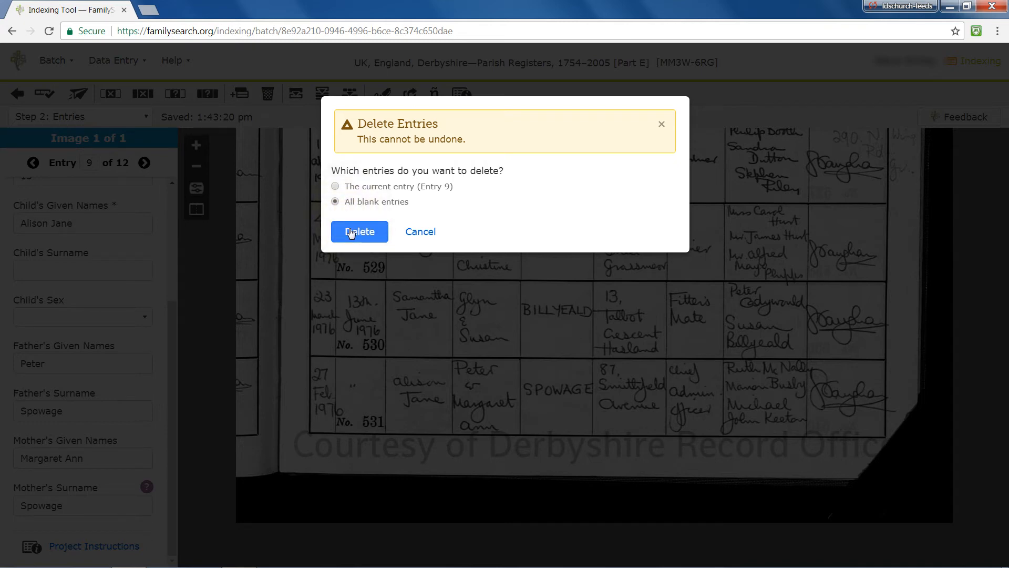
pyautogui.click(351, 232)
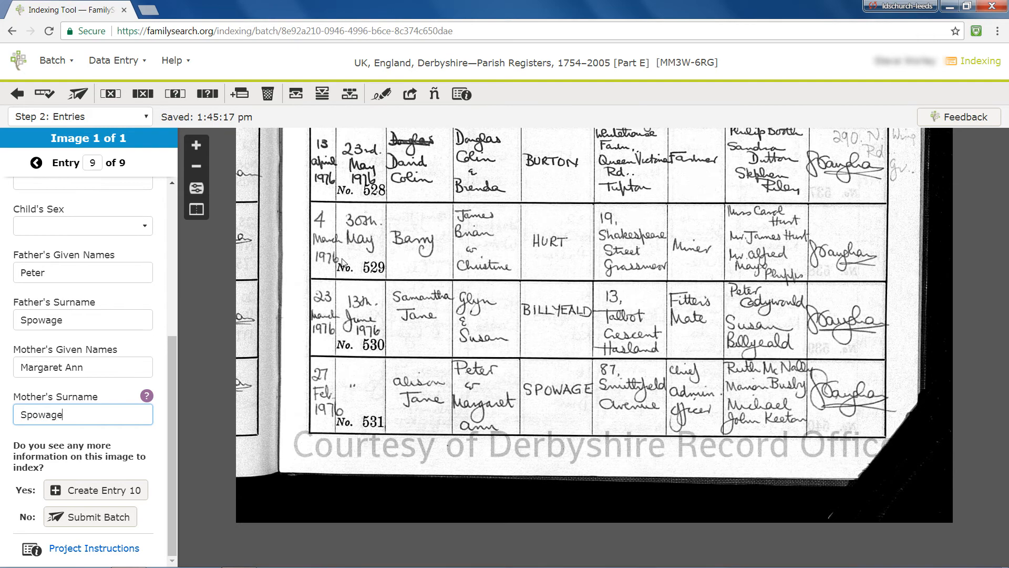
# - Run the quality check on the finished entries and submit the batch
pyautogui.click(114, 517)
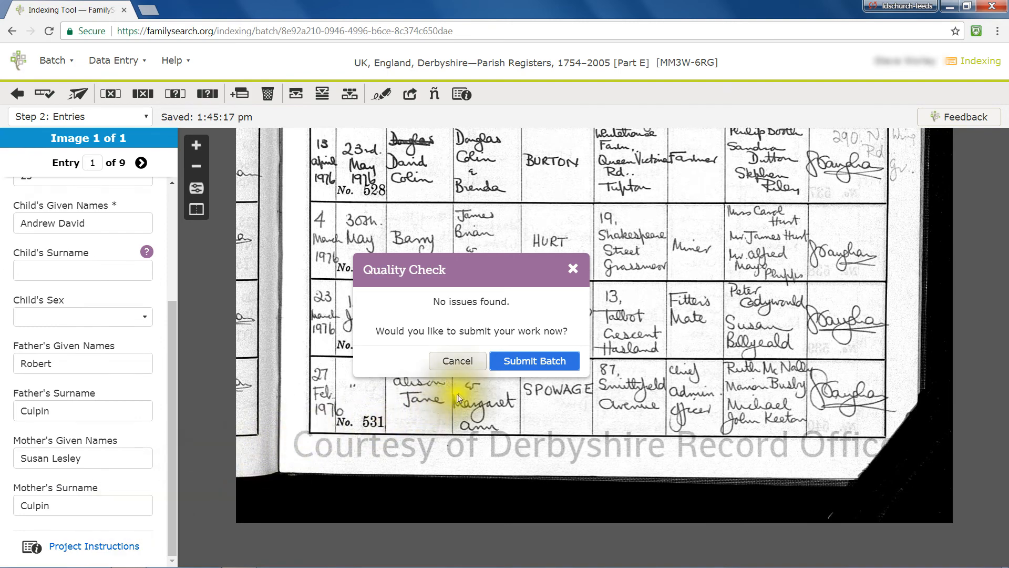
pyautogui.click(509, 368)
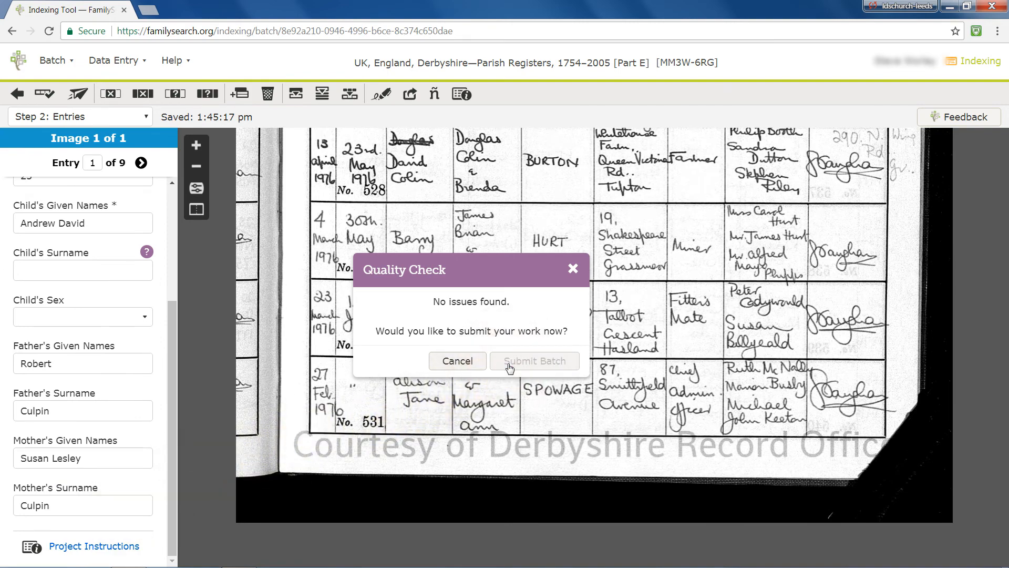